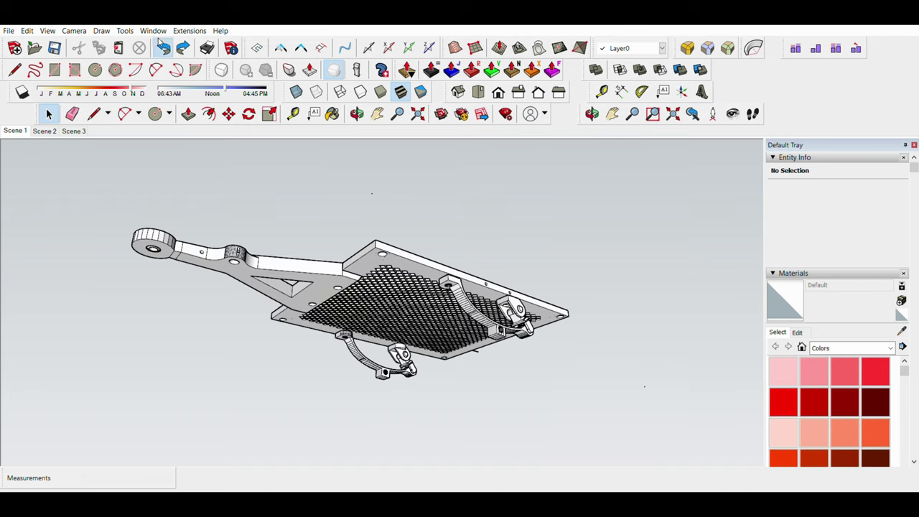
- Redo the wheels and brackets, then step through Scenes 2, 5, 4 and 1 to the underside view
key("ctrl+y")
key("ctrl+y")
left_click(44, 130)
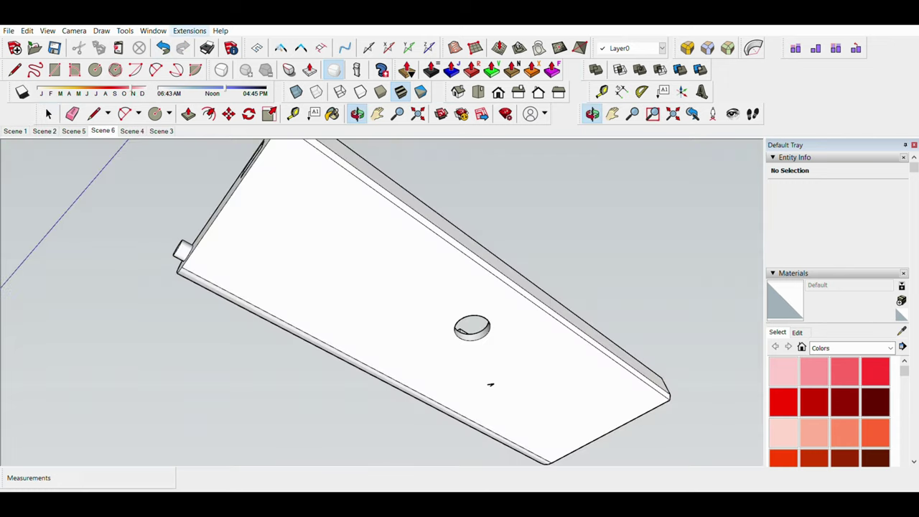
key("ctrl+z")
left_click(84, 129)
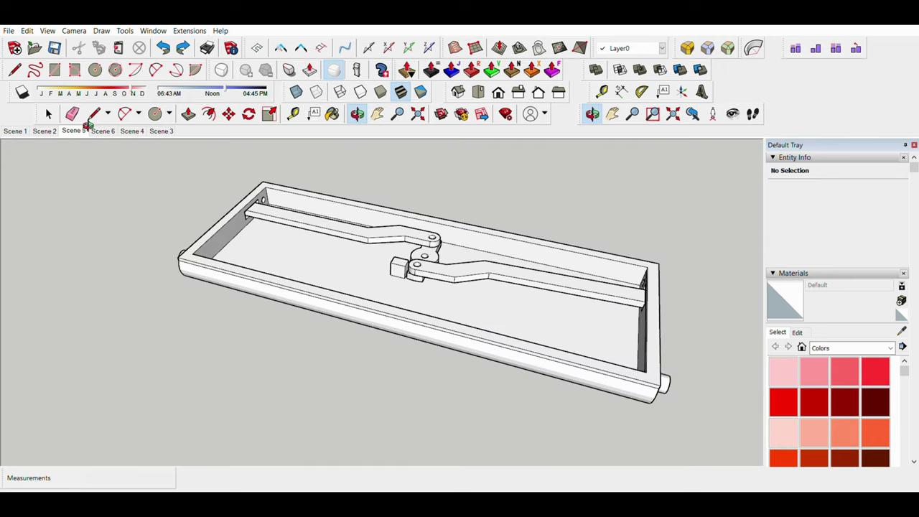
left_click(132, 131)
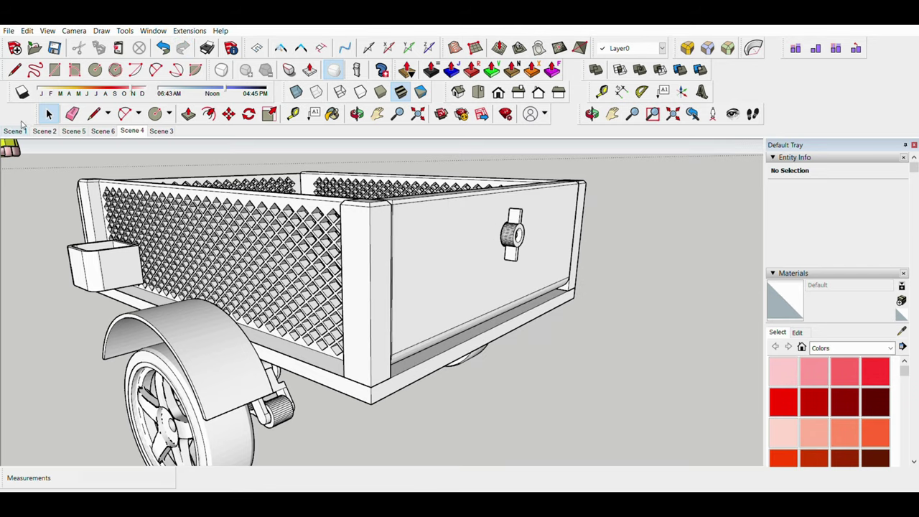
left_click(21, 126)
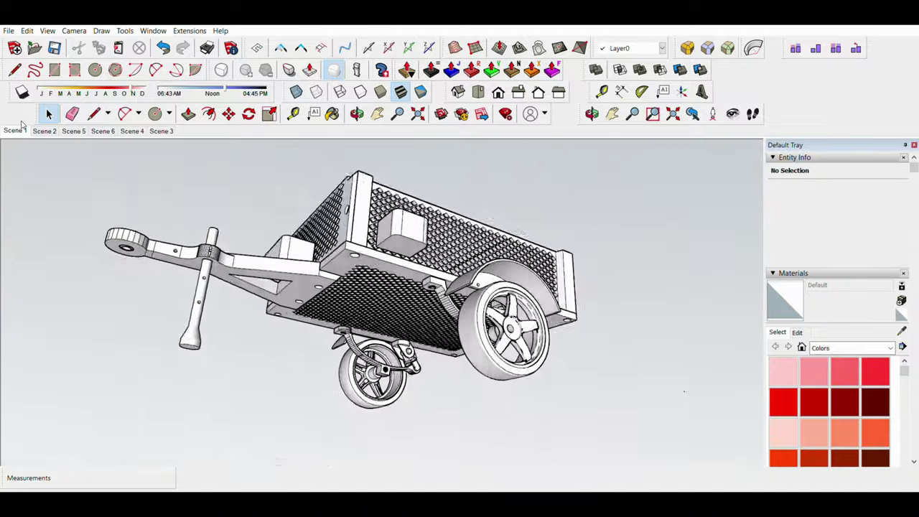
- Show the dimensioned Scene 2 view, then orbit to look into the bed and at the underside
left_click(43, 130)
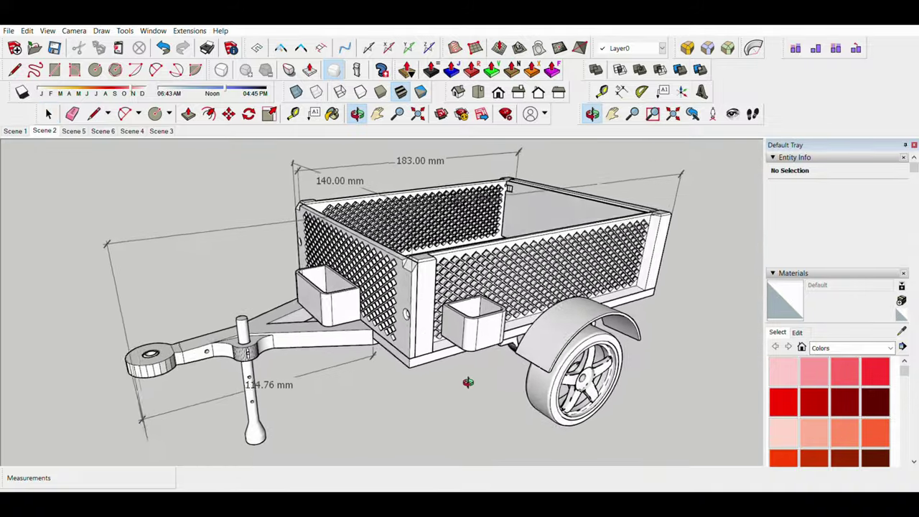
mouse_move(467, 381)
middle_mouse_down()
mouse_move(226, 371)
mouse_move(127, 378)
middle_mouse_up()
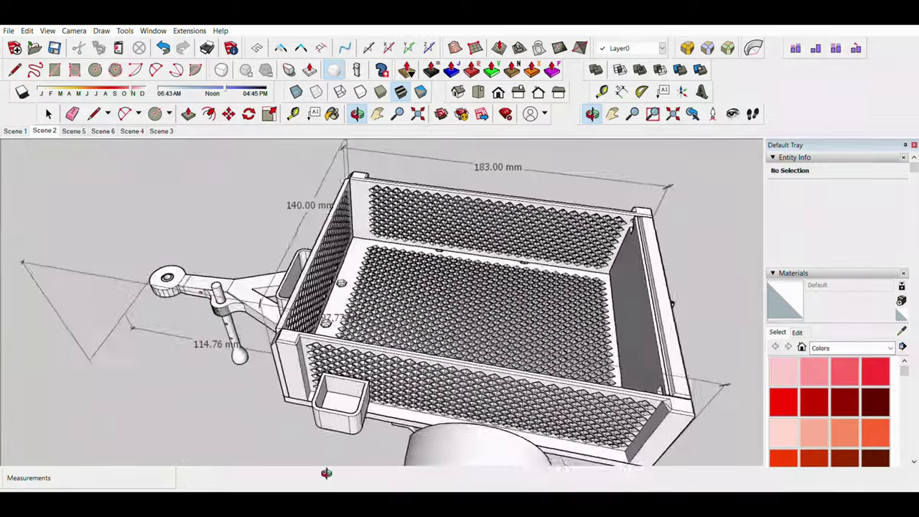
mouse_move(435, 432)
middle_mouse_down()
mouse_move(455, 307)
mouse_move(468, 287)
mouse_move(477, 171)
middle_mouse_up()
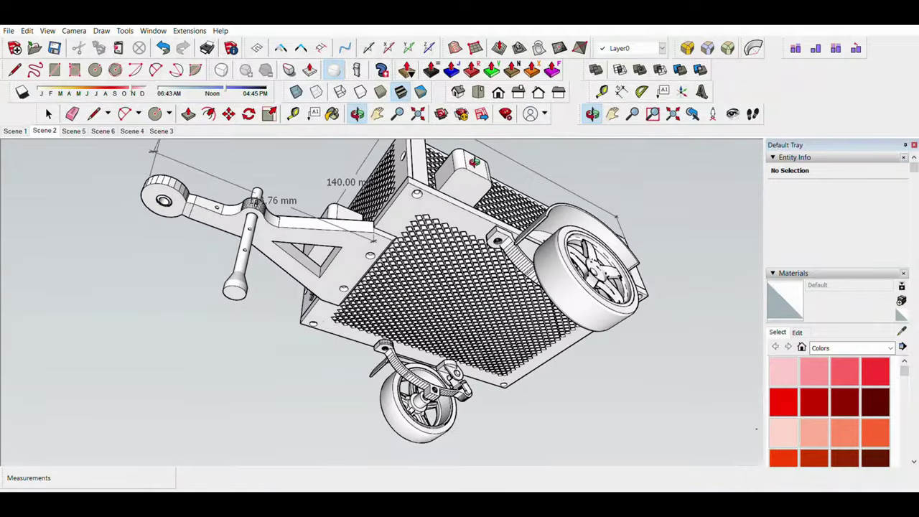